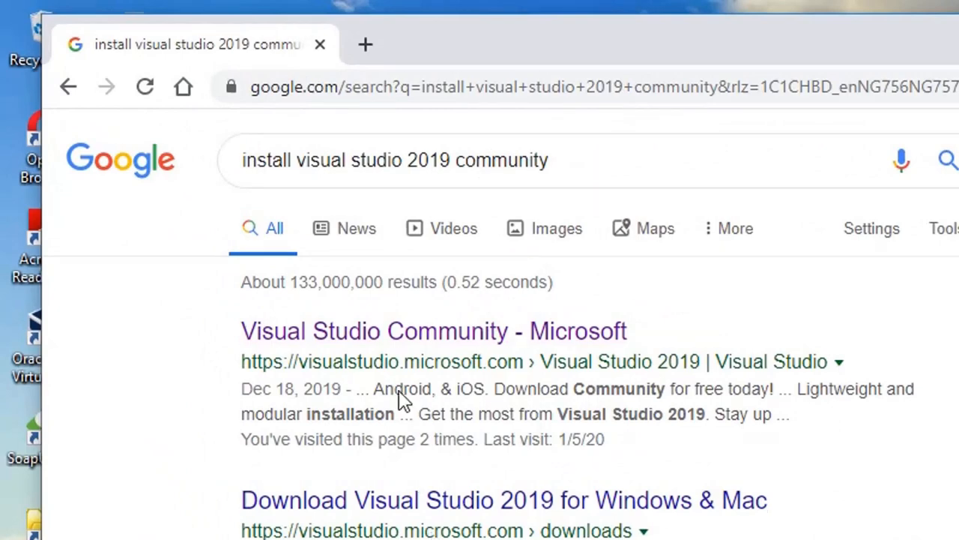
Download the Visual Studio Community installer from Microsoft's Visual Studio Community page and keep the downloaded file.
left_click(356, 339)
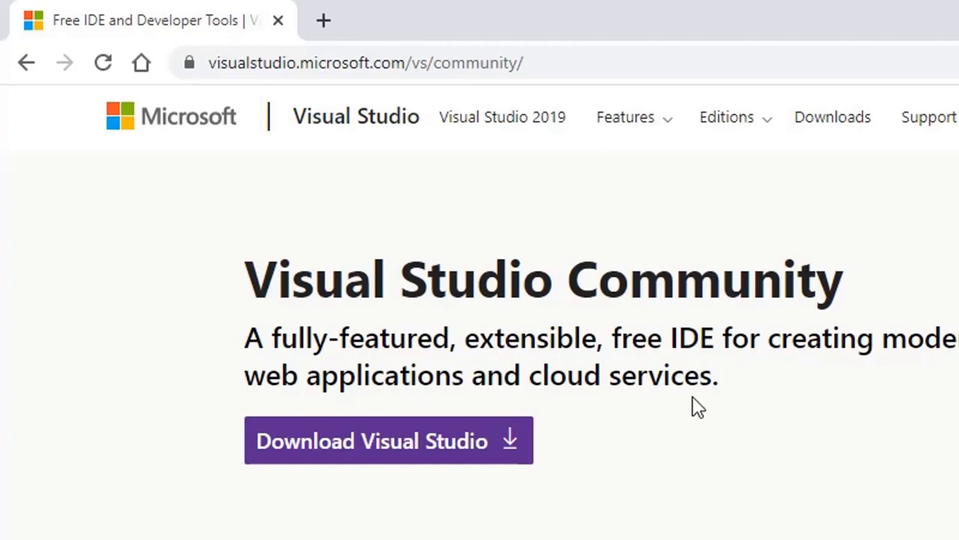
left_click(396, 458)
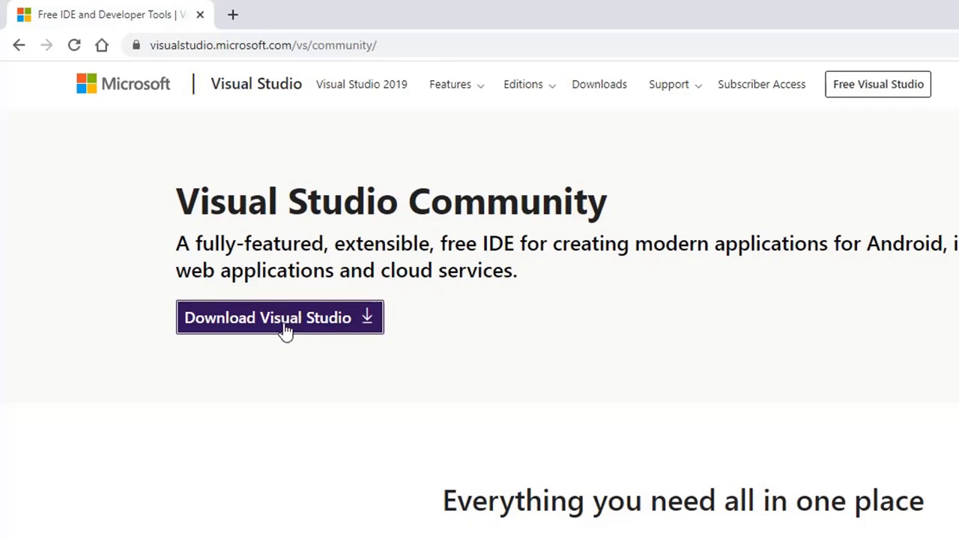
left_click(285, 329)
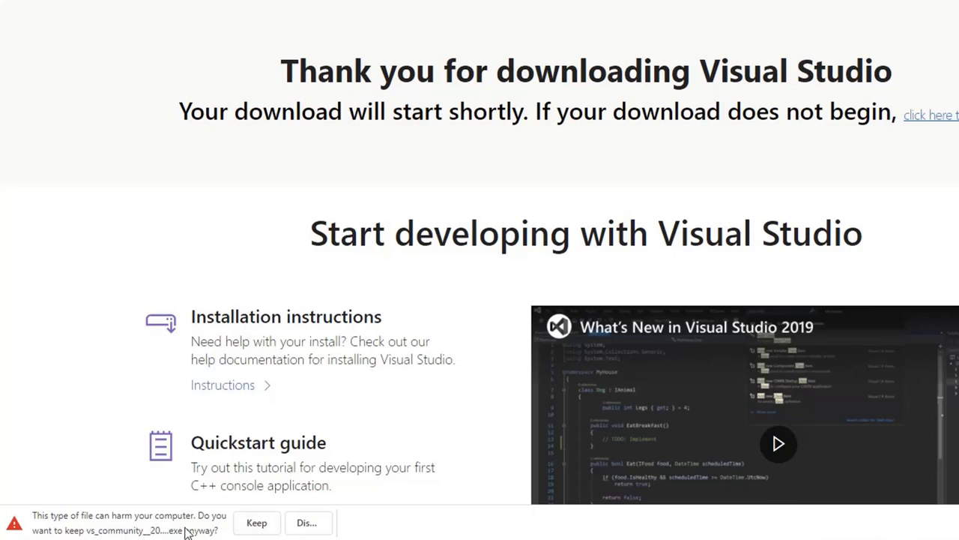
left_click(257, 525)
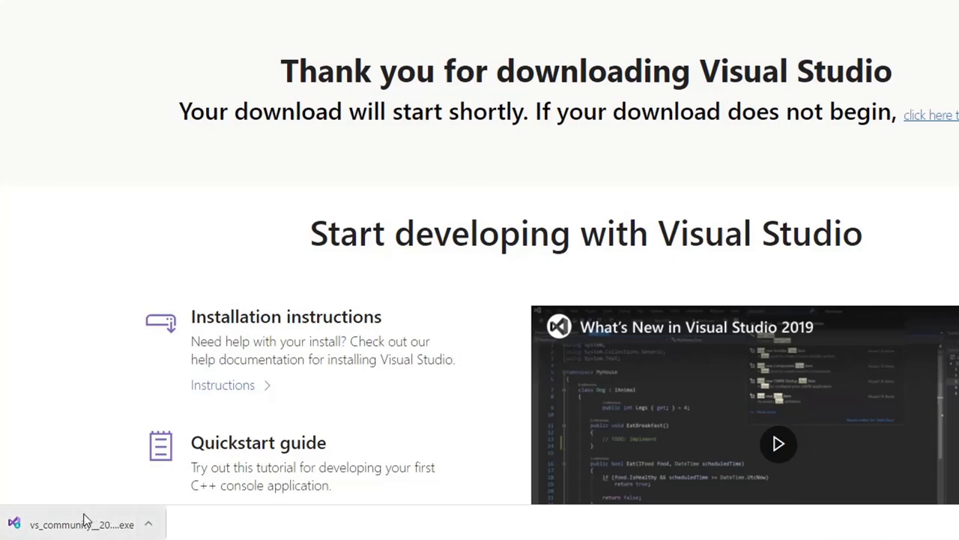
Show the downloaded vs_community installer in its folder, run it, and continue past the license and privacy notice.
left_click(150, 525)
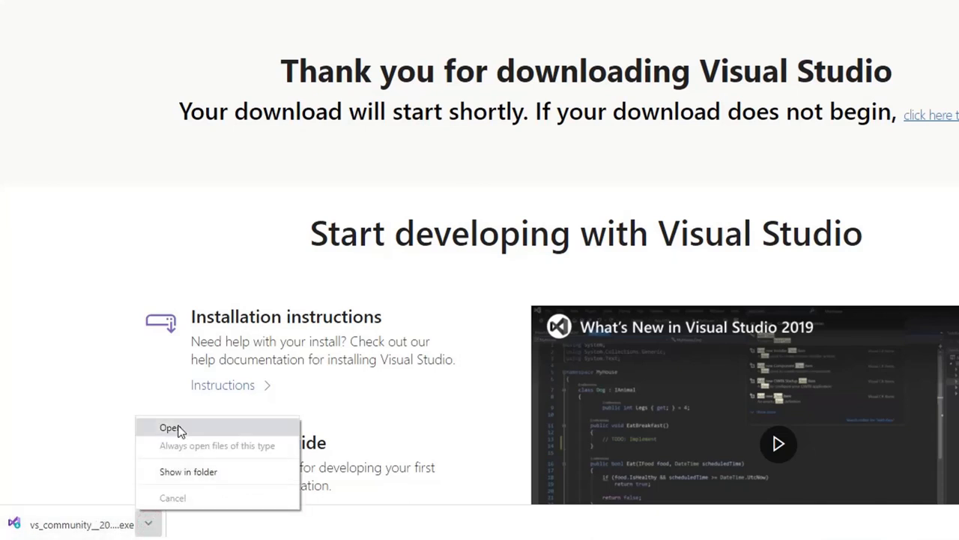
left_click(188, 472)
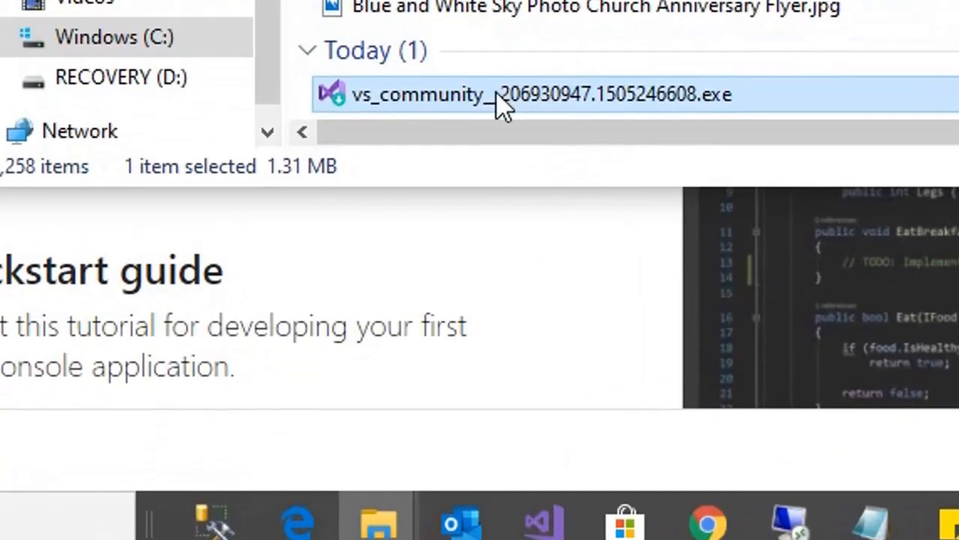
double_click(501, 102)
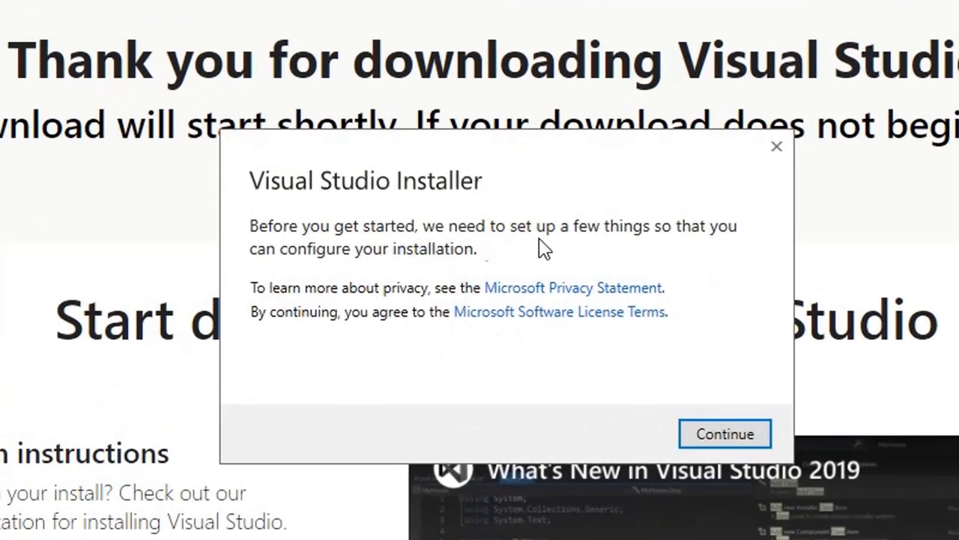
left_click(751, 448)
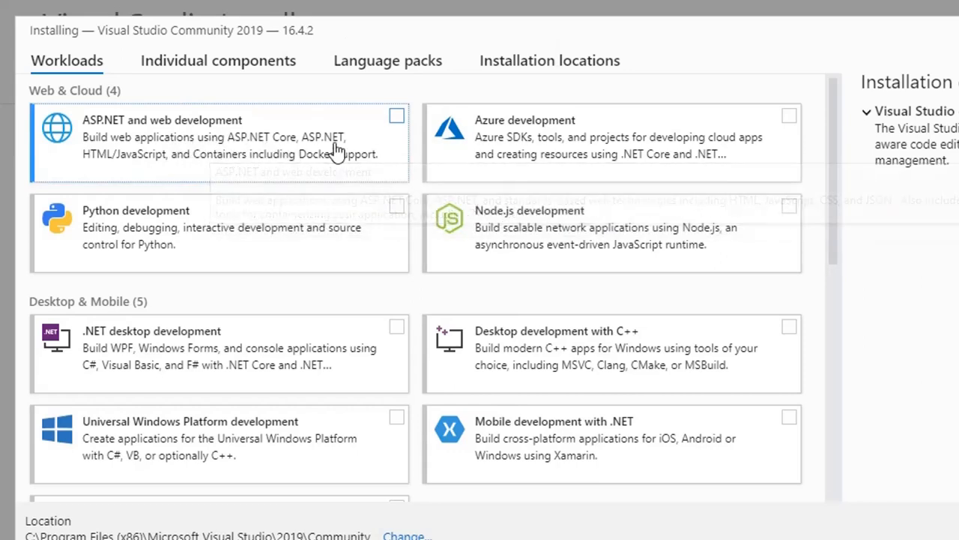
Select the ASP.NET and web development and .NET desktop development workloads for installation.
left_click(397, 117)
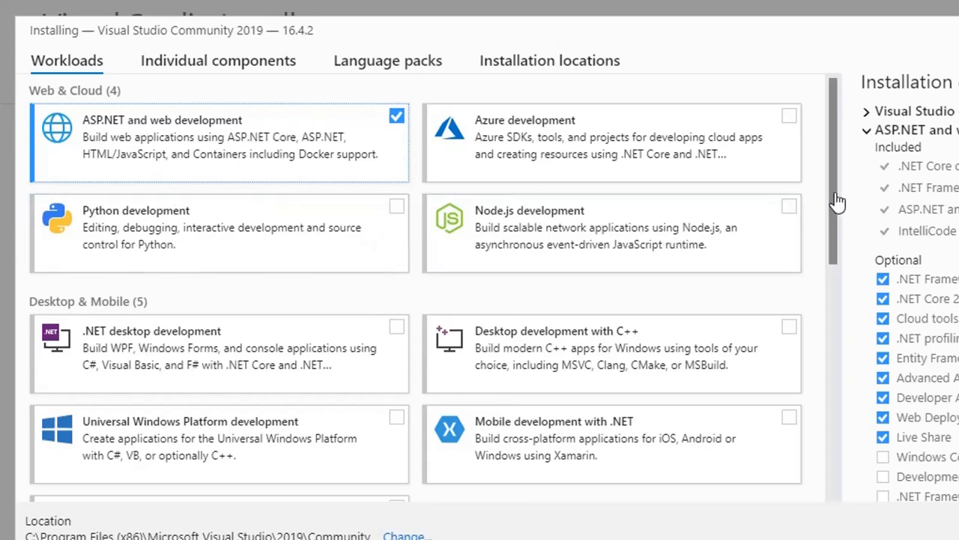
scroll(837, 212, "down", 1)
scroll(838, 195, "up", 1)
left_click_drag(838, 138, 838, 214)
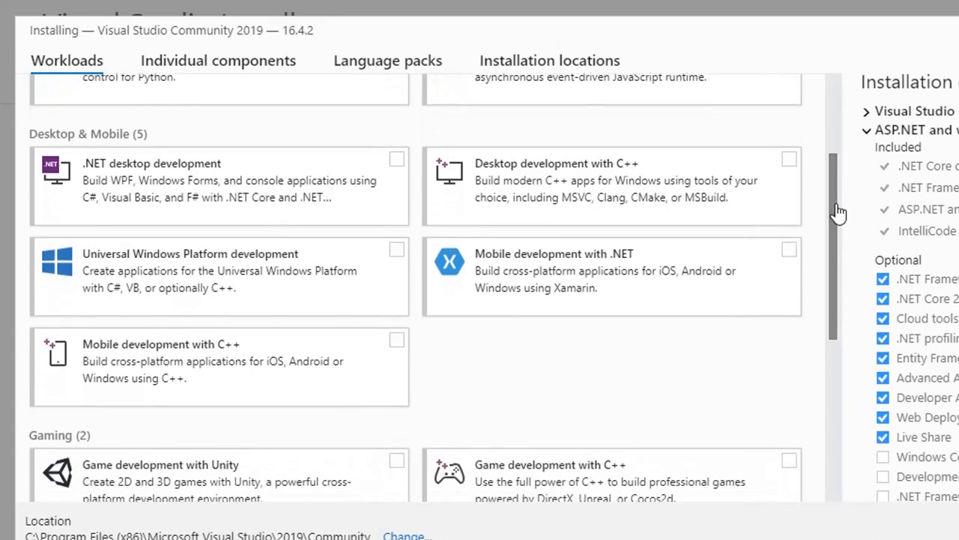
left_click(396, 162)
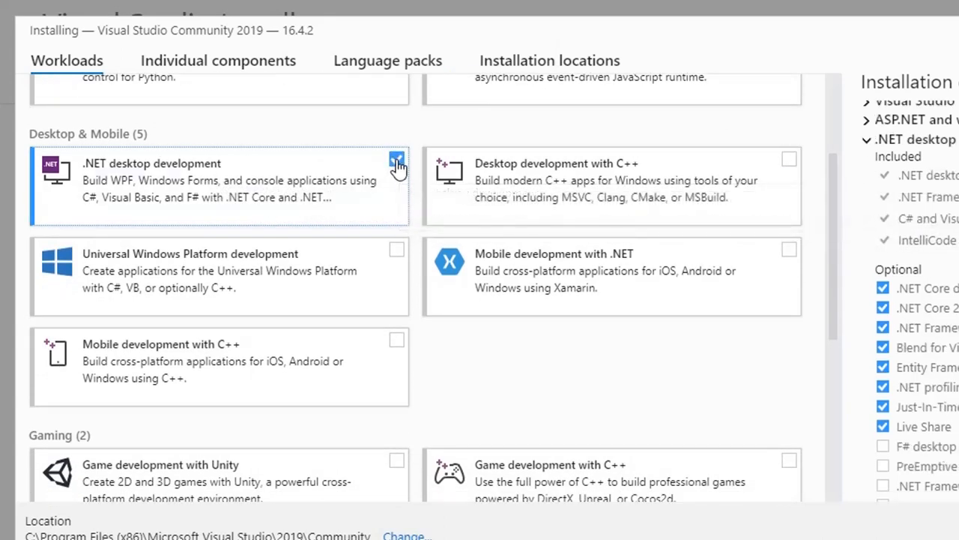
Clear and reselect the ASP.NET and web development workload to compare the required installation space.
left_click_drag(837, 252, 838, 122)
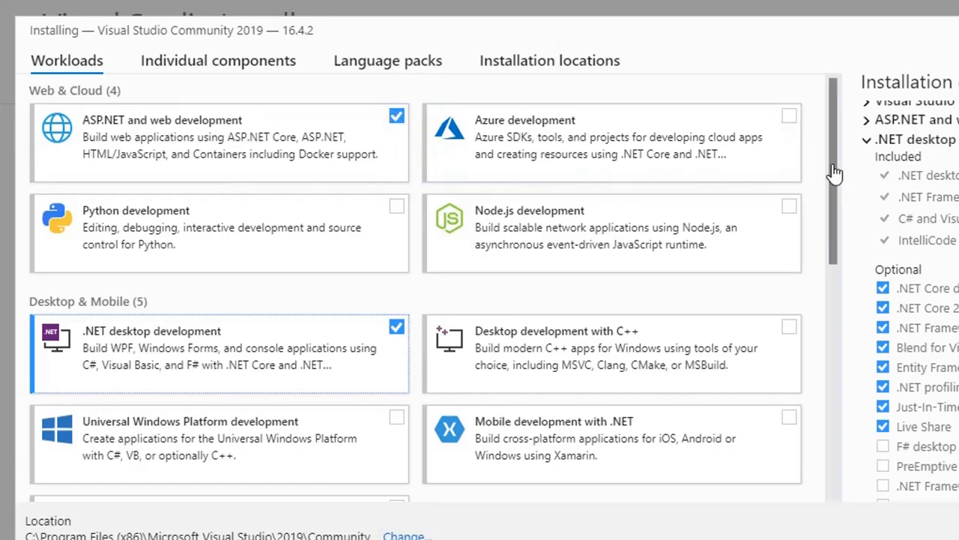
left_click_drag(836, 174, 835, 240)
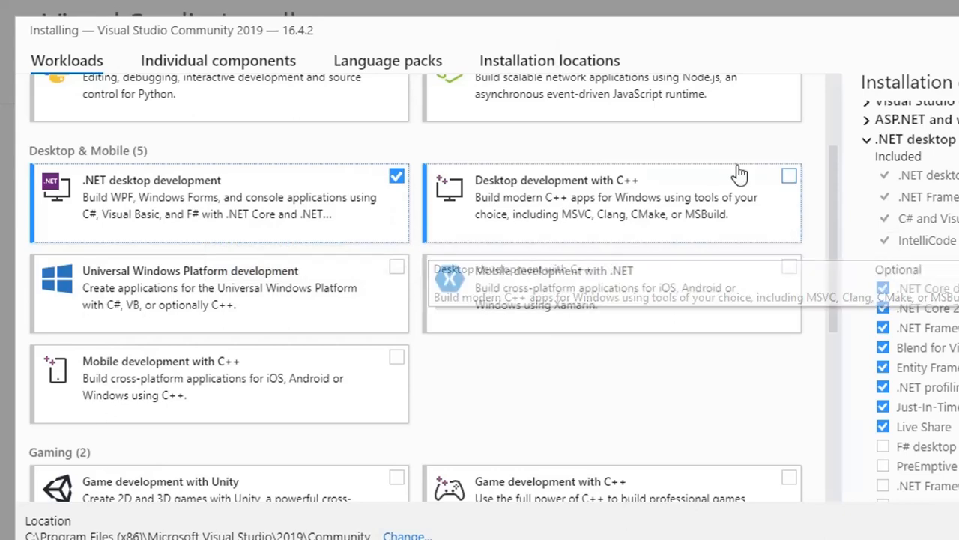
left_click_drag(835, 200, 704, 120)
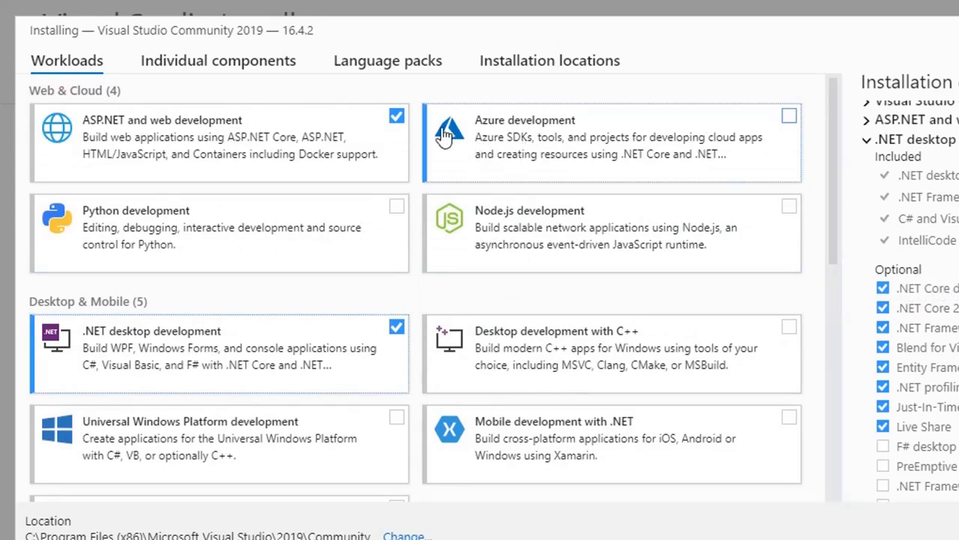
left_click(395, 118)
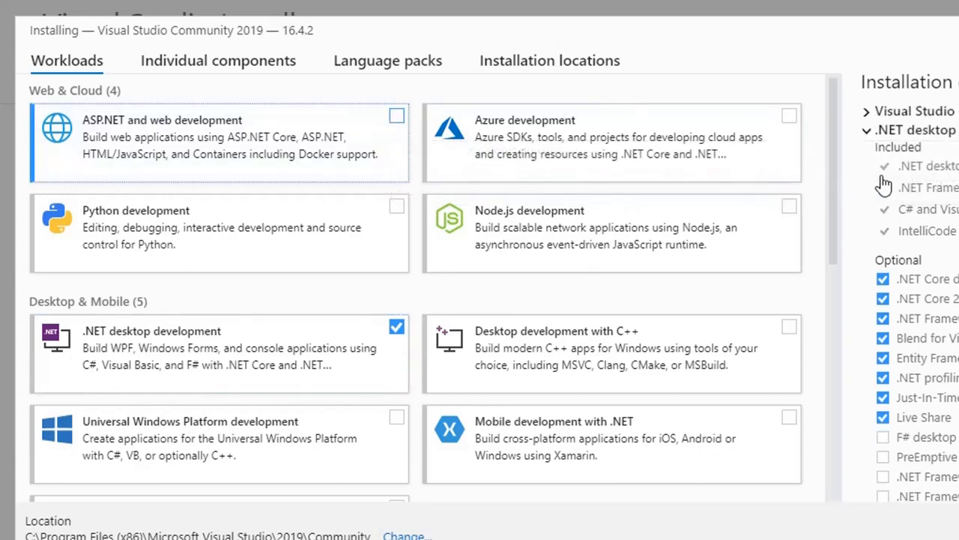
left_click_drag(836, 197, 835, 175)
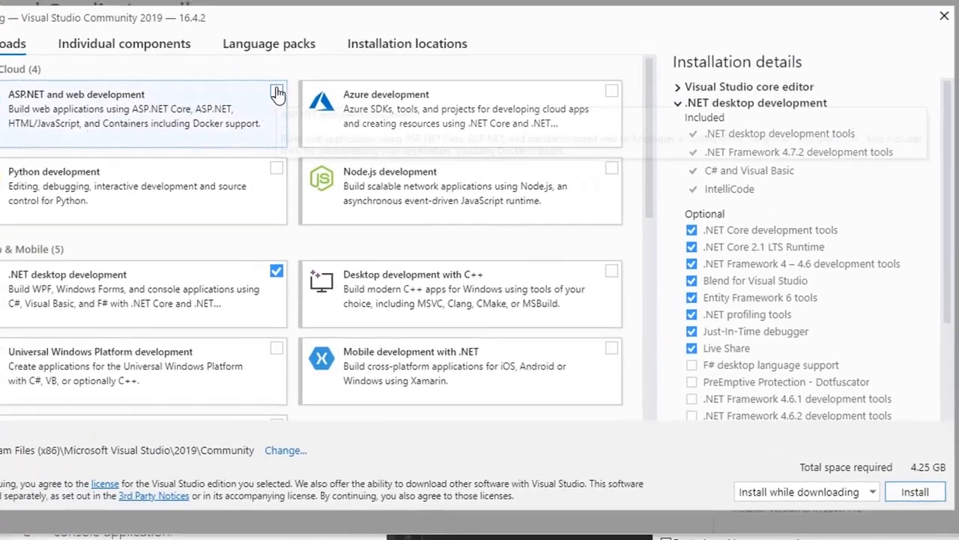
left_click(278, 93)
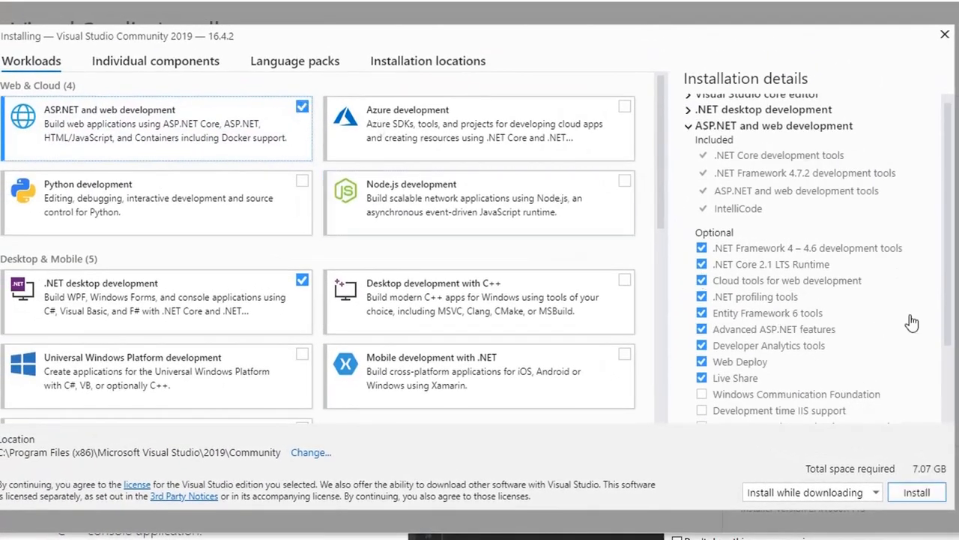
Review the optional ASP.NET components and remaining workloads, toggling ASP.NET and web development off and back on.
left_click_drag(950, 296, 950, 413)
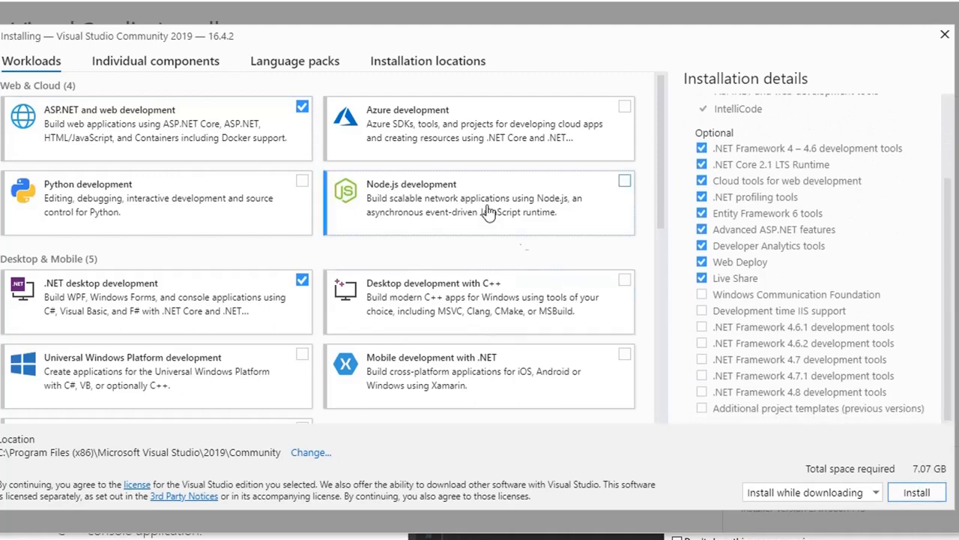
left_click_drag(661, 182, 659, 268)
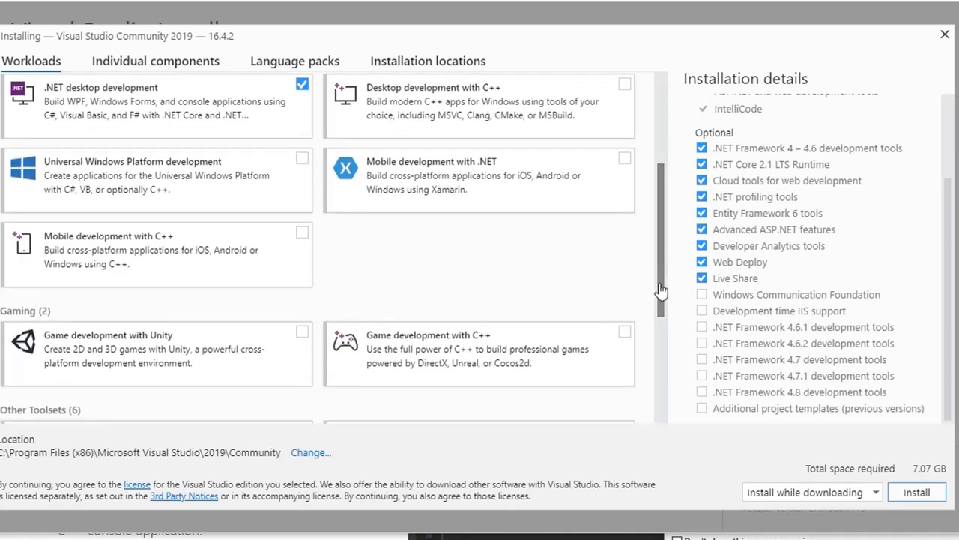
left_click_drag(660, 290, 661, 160)
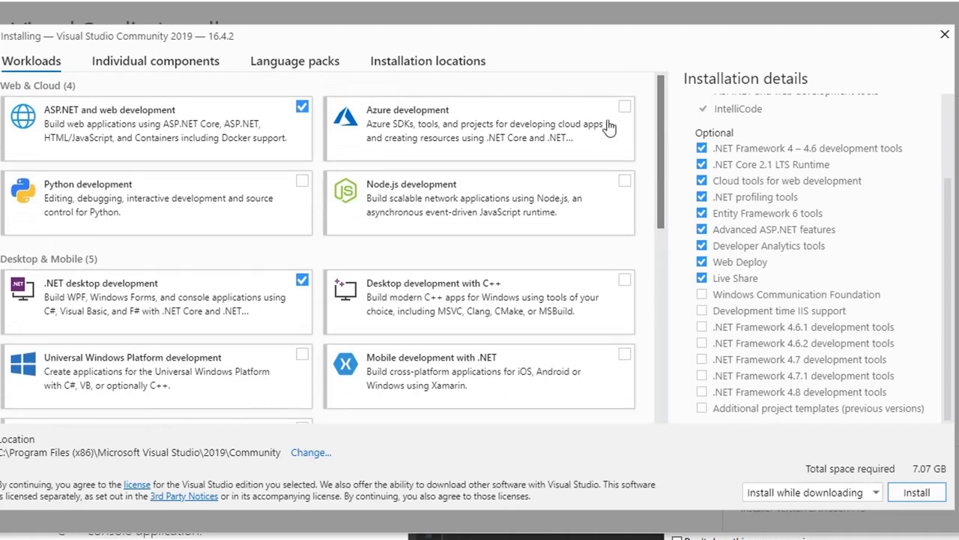
left_click(302, 110)
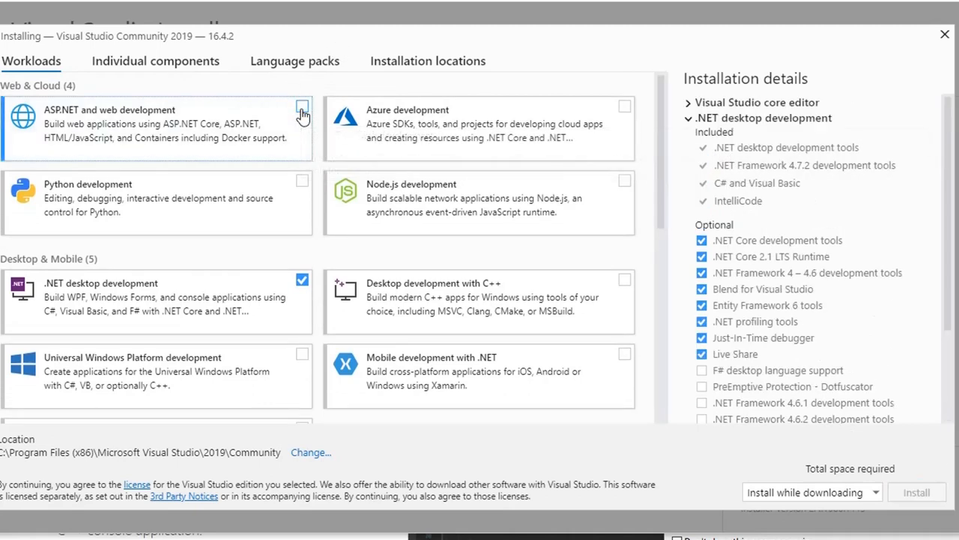
left_click_drag(663, 171, 663, 141)
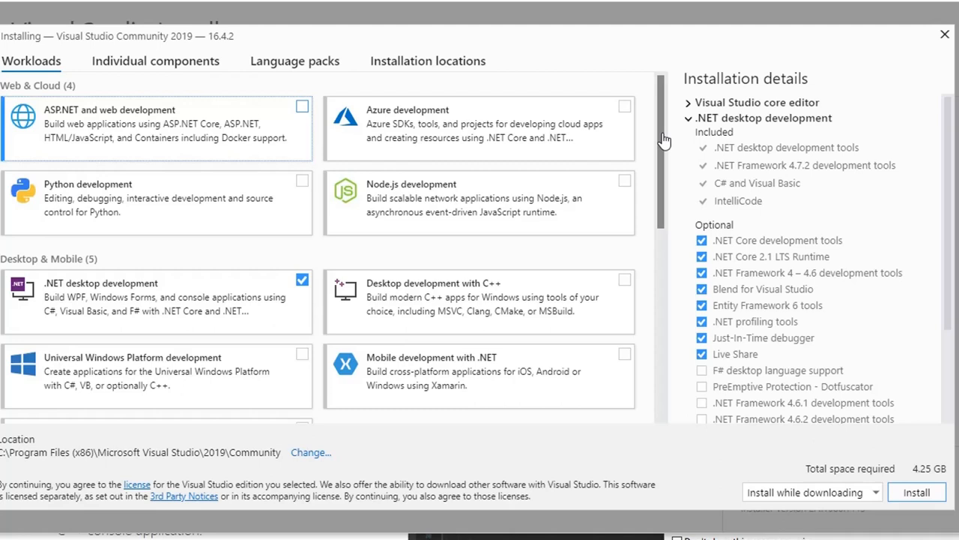
left_click(301, 110)
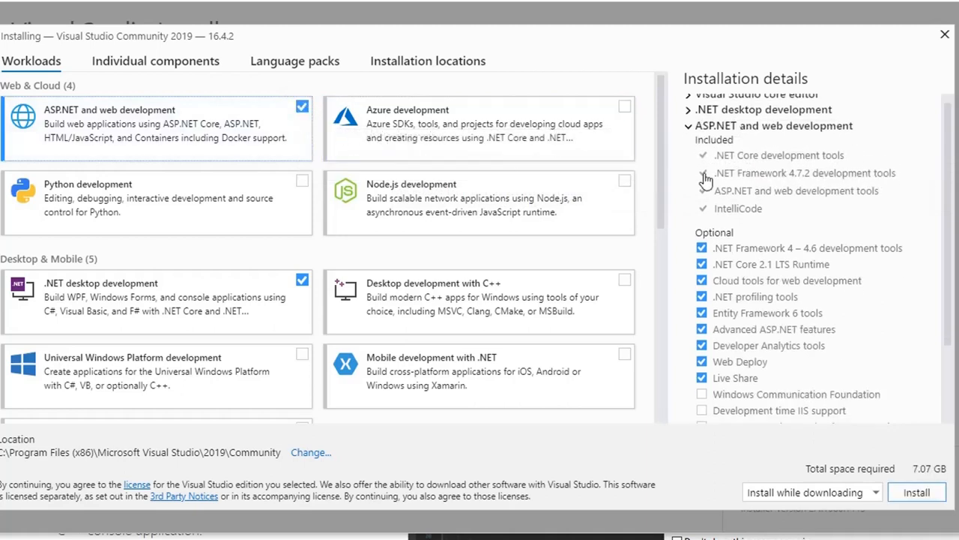
Start installing Visual Studio Community 2019 with the two selected workloads, using the install while downloading option.
left_click_drag(663, 169, 659, 218)
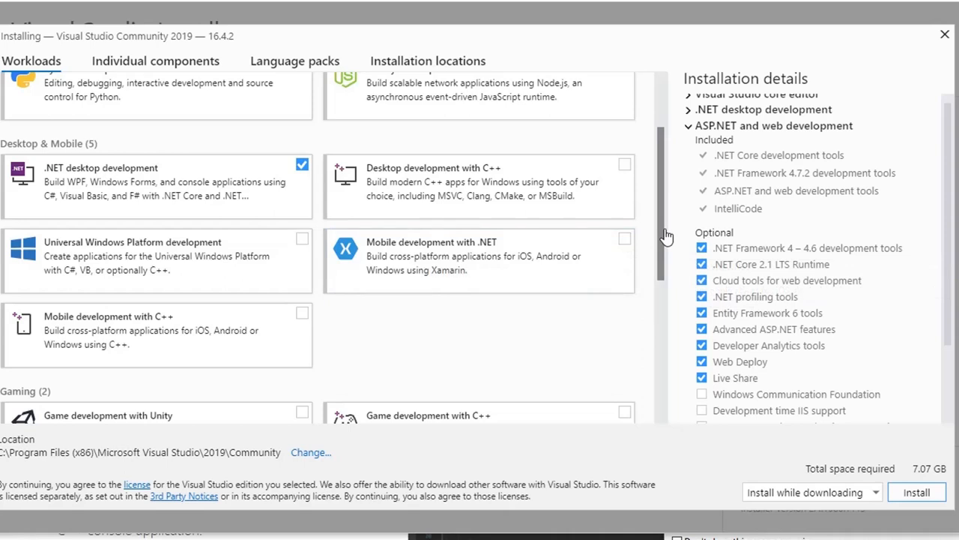
left_click_drag(666, 236, 664, 182)
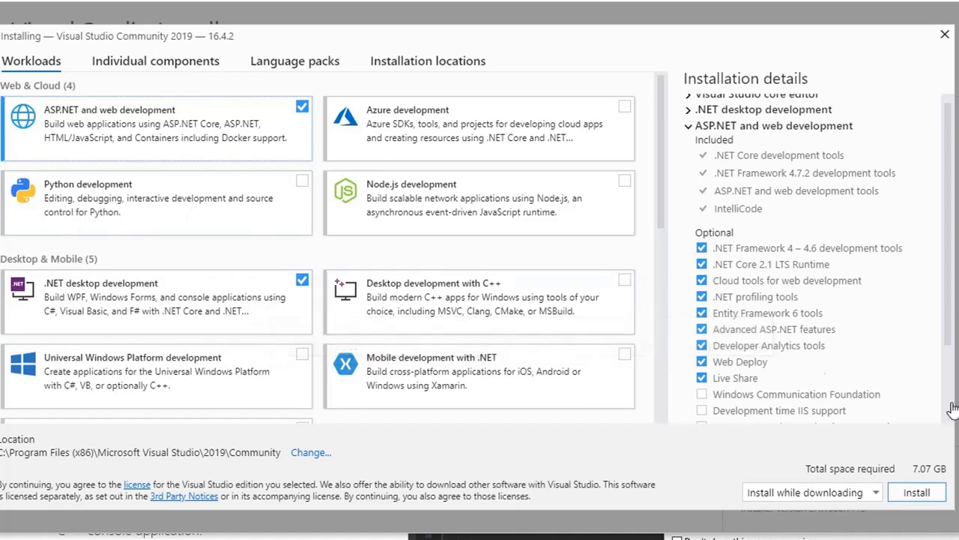
left_click(917, 494)
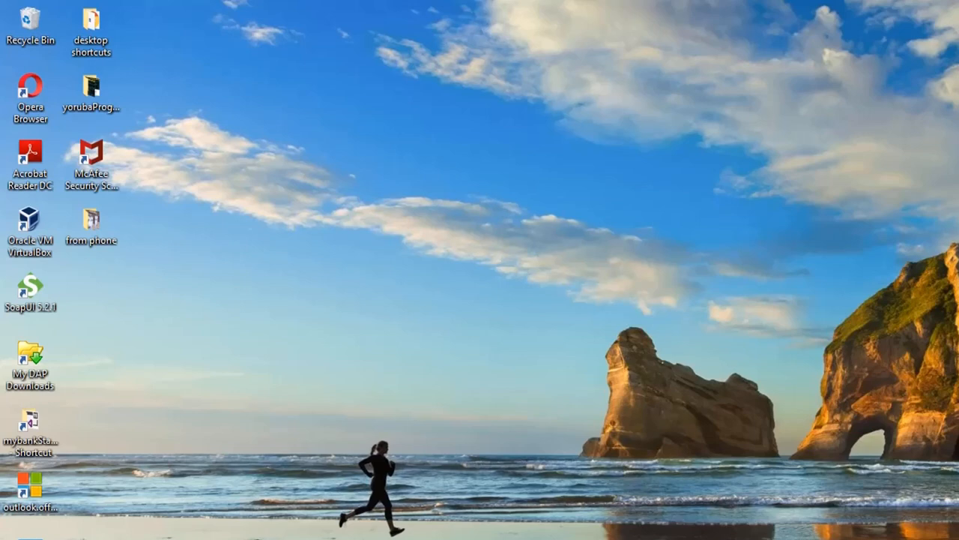
Search Windows for "visual studio" and launch Visual Studio 2019.
key("super+s")
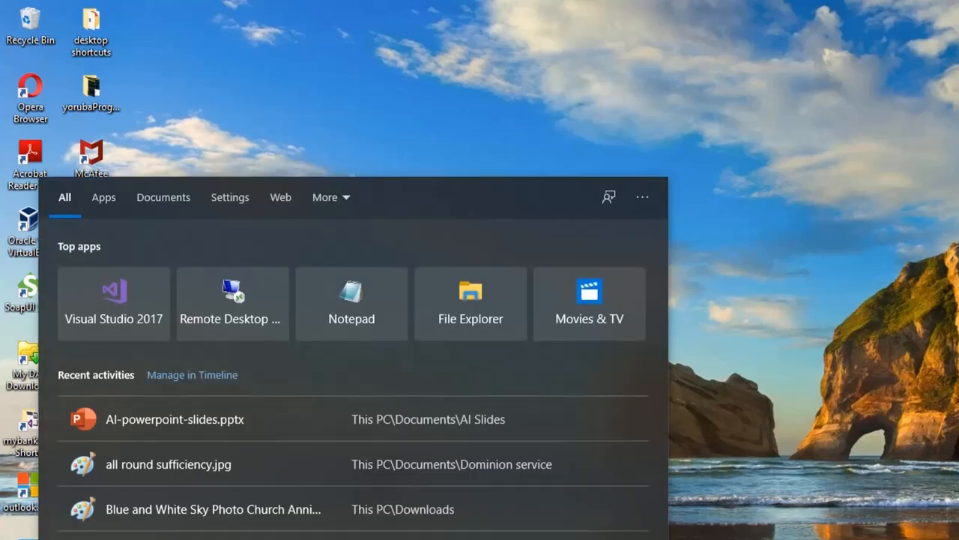
type("visual")
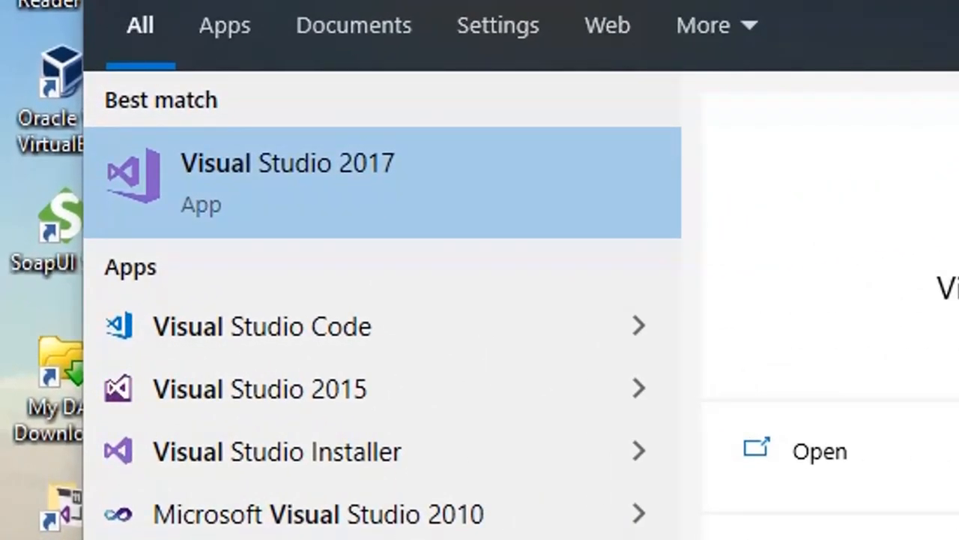
type("studio")
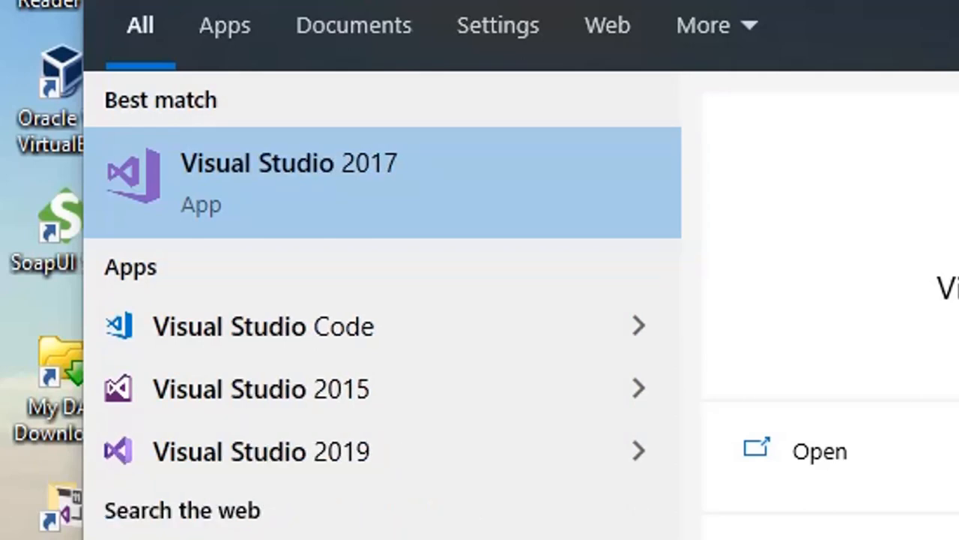
left_click(334, 470)
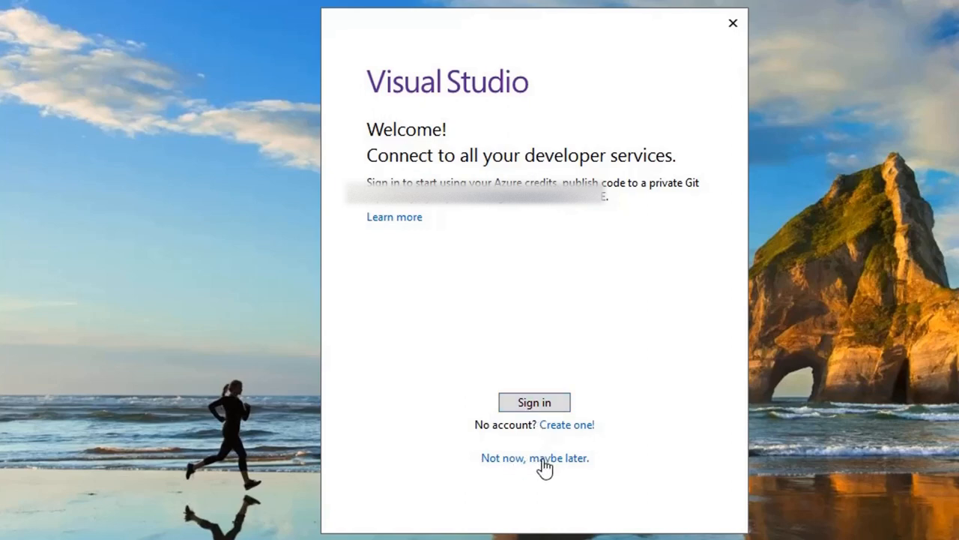
Choose to sign in to Visual Studio and enter the Microsoft account's e-mail.
left_click(534, 404)
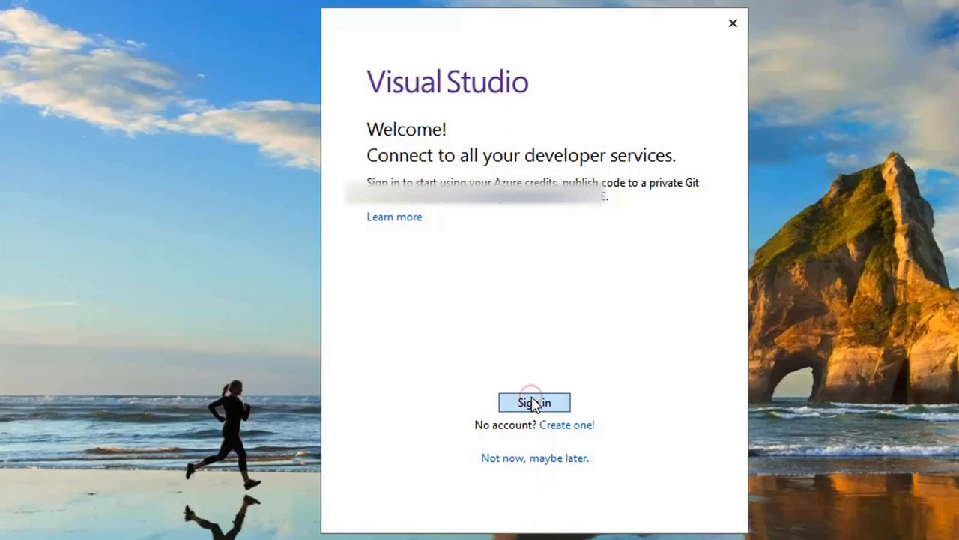
left_click(546, 409)
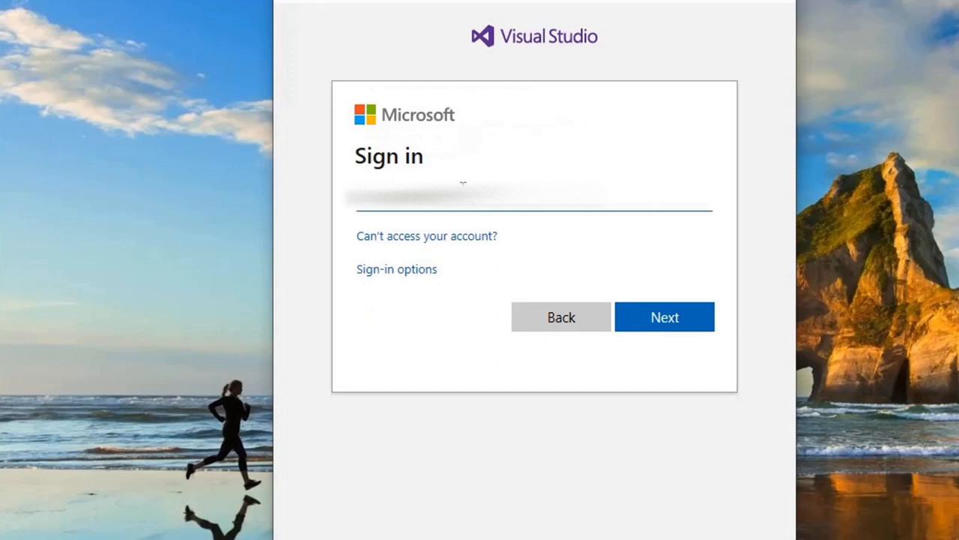
type("a")
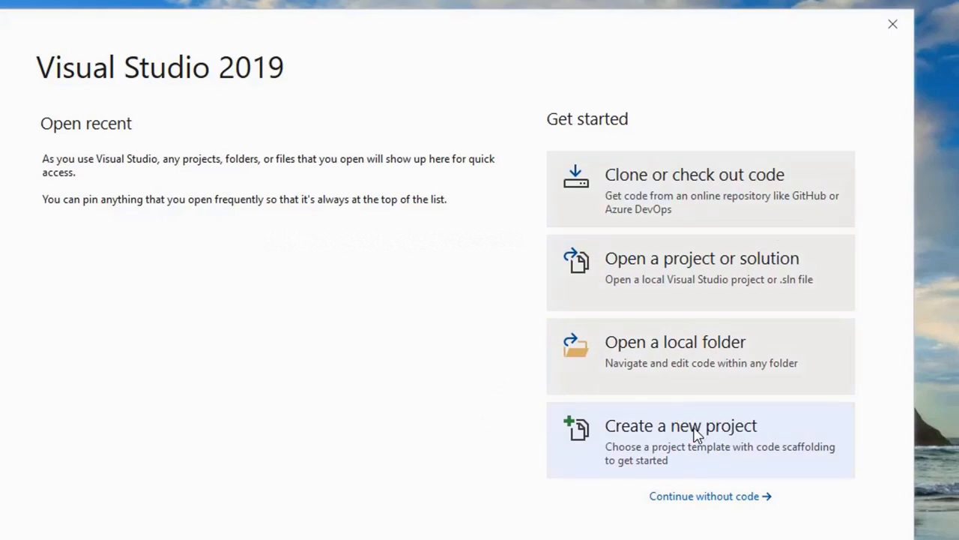
Start creating a new project and filter the templates by C# language, Windows platform and Console project type.
left_click(697, 437)
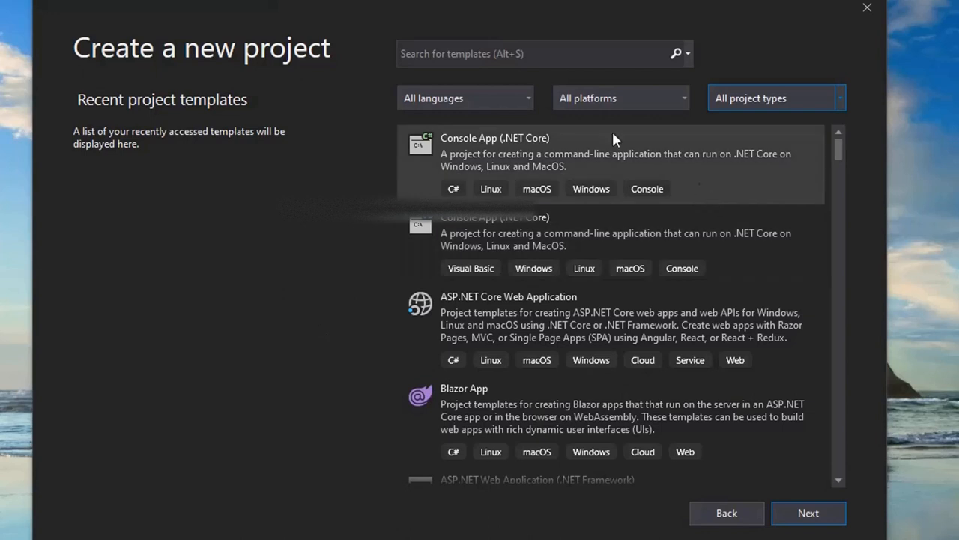
left_click(528, 98)
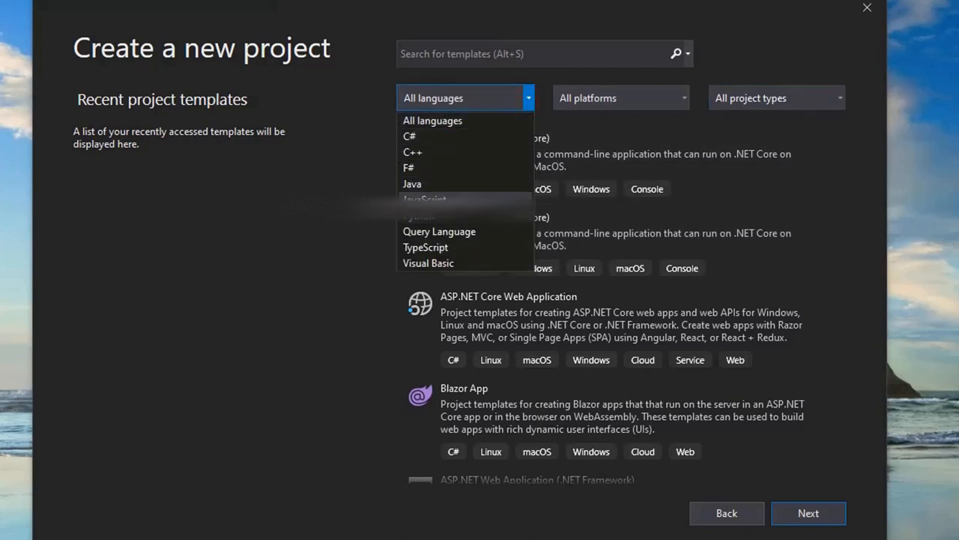
left_click(440, 137)
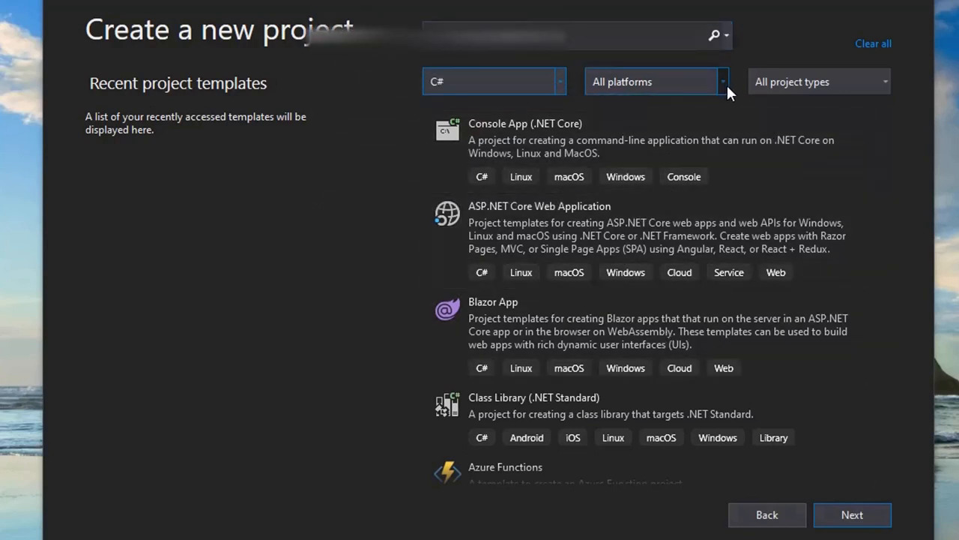
left_click(724, 84)
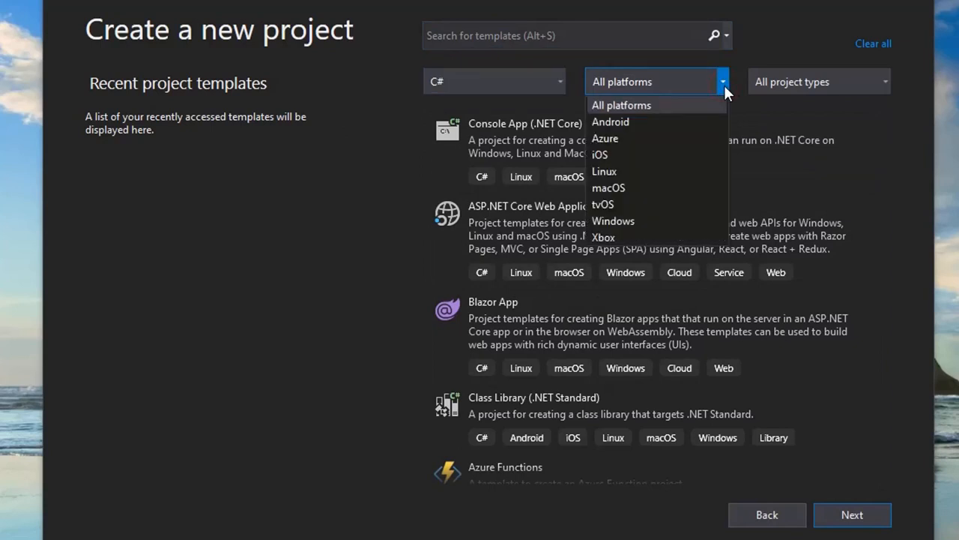
left_click(619, 218)
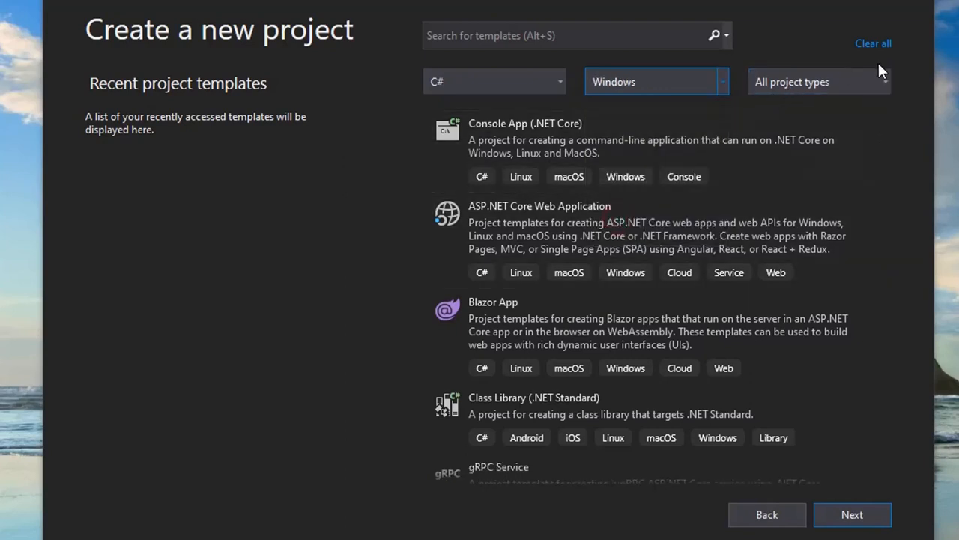
left_click(884, 84)
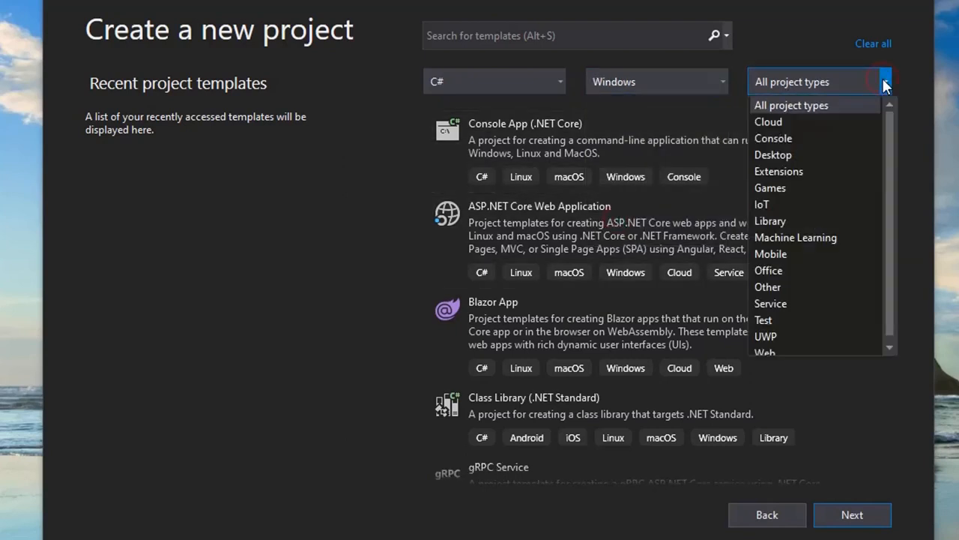
left_click(786, 138)
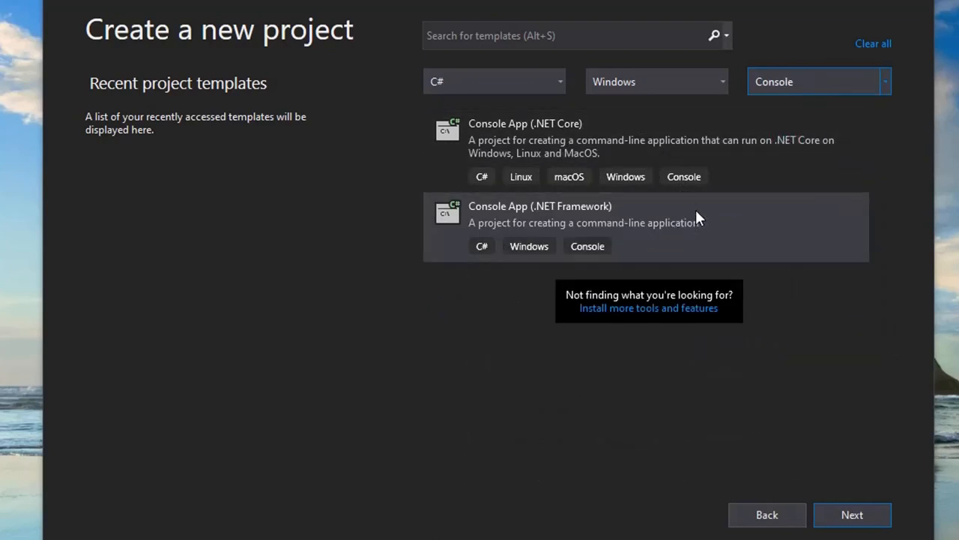
Browse the templates for the Web project type and return the project type filter to Console.
left_click(819, 81)
left_click(773, 387)
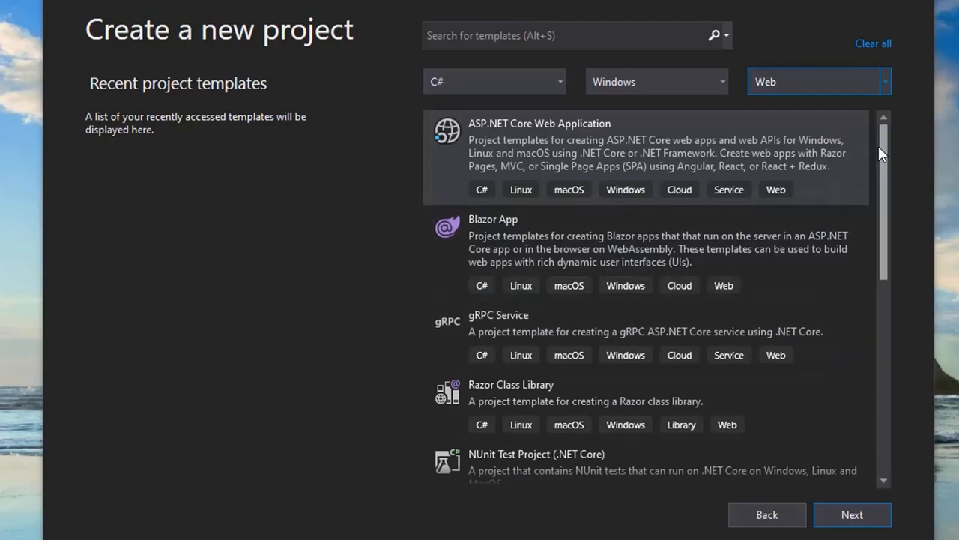
left_click_drag(884, 153, 882, 113)
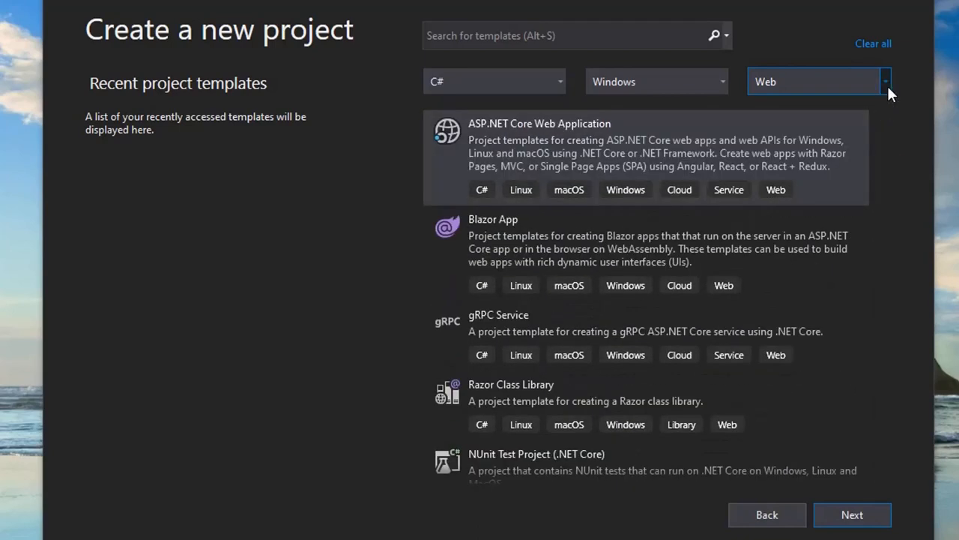
left_click(886, 82)
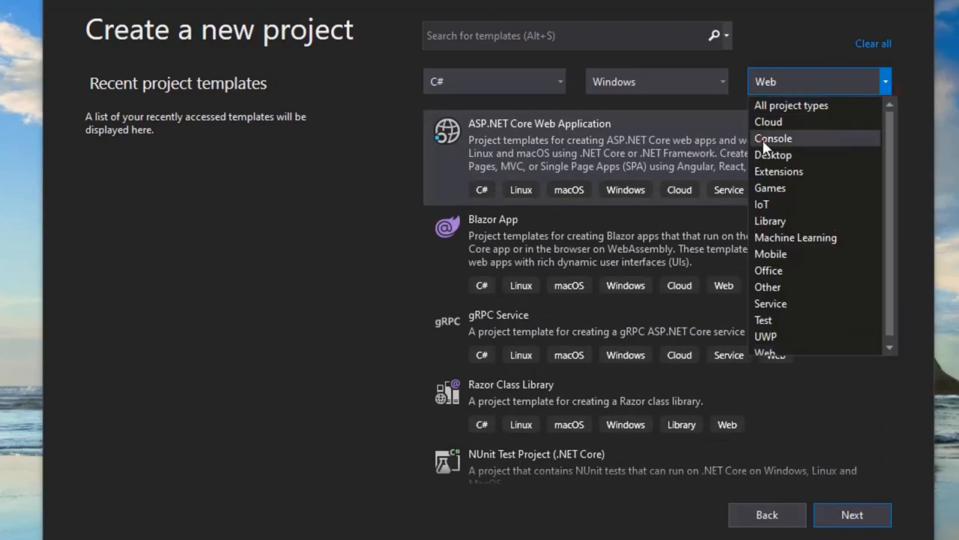
left_click(762, 139)
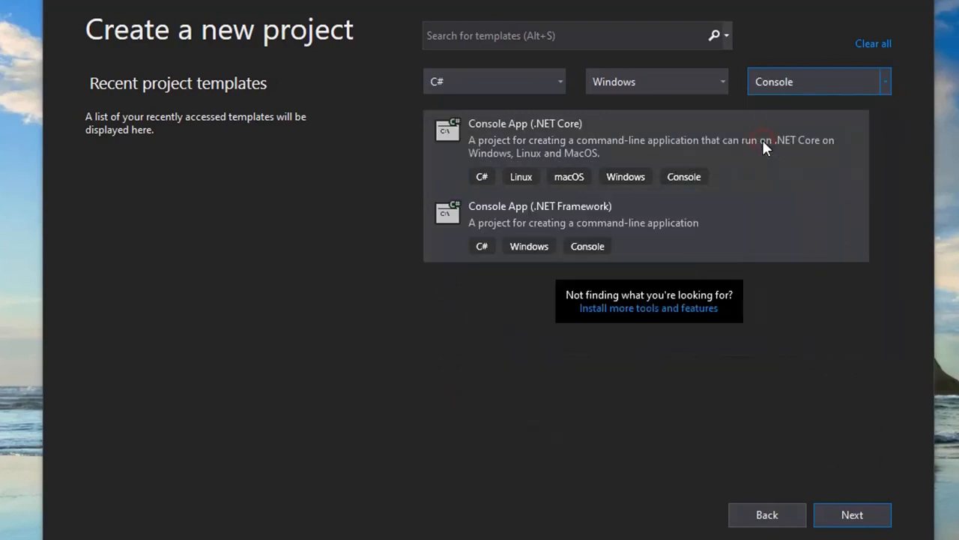
Set the platform filter to All platforms and proceed with the Console App (.NET Framework) template.
left_click(723, 82)
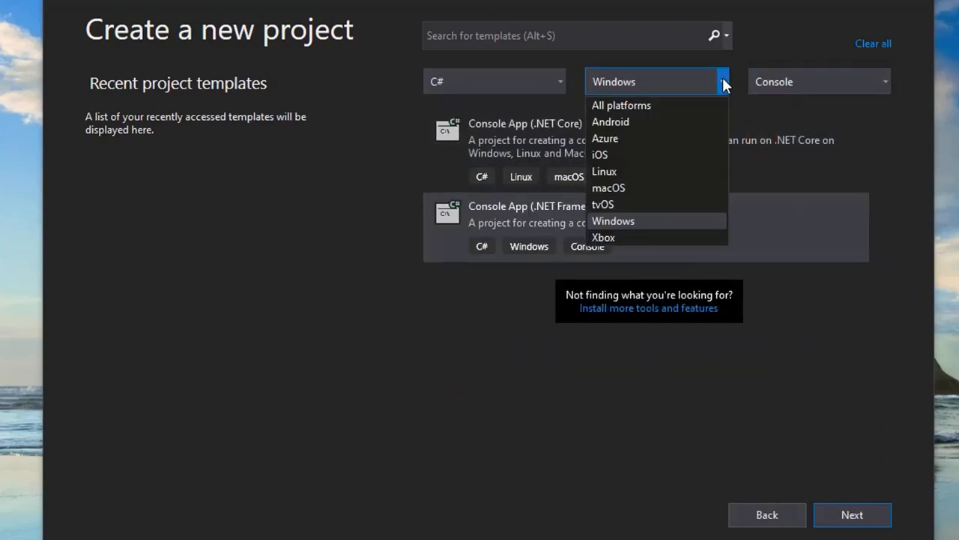
left_click(669, 104)
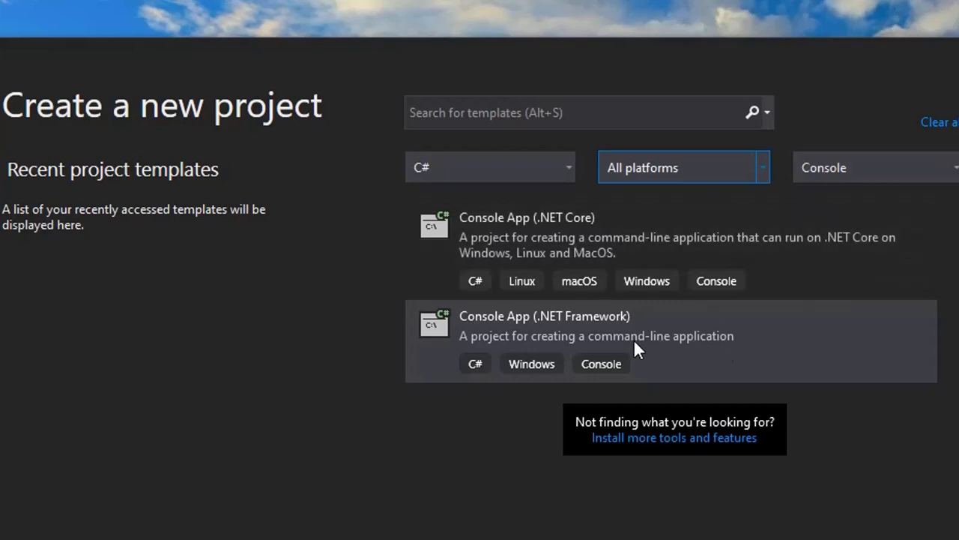
left_click(699, 335)
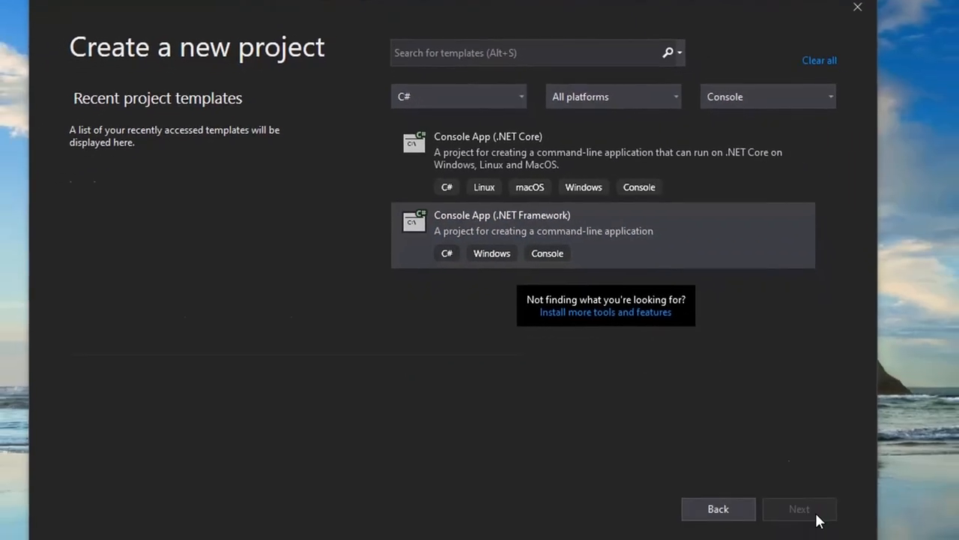
left_click(815, 516)
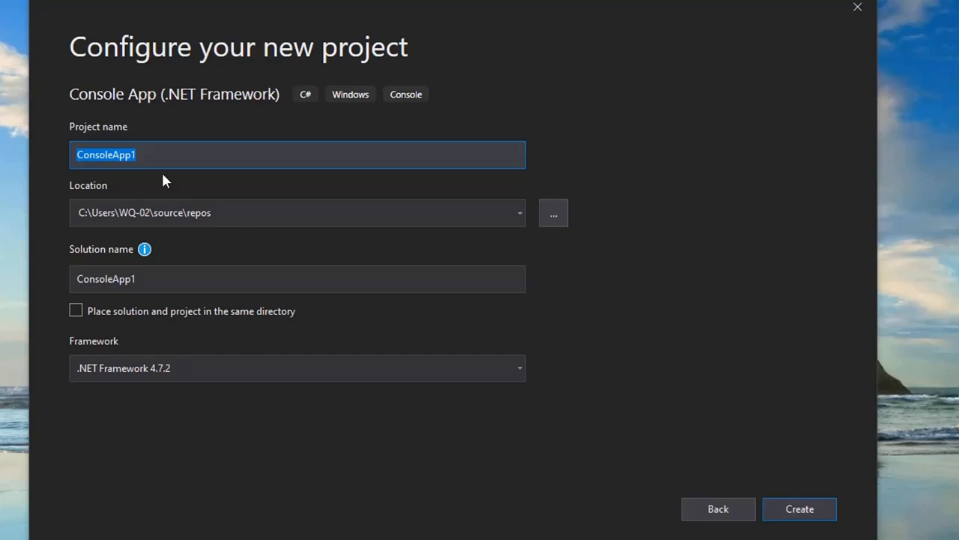
Name the project HelloWorld and start browsing for its location folder.
type("He")
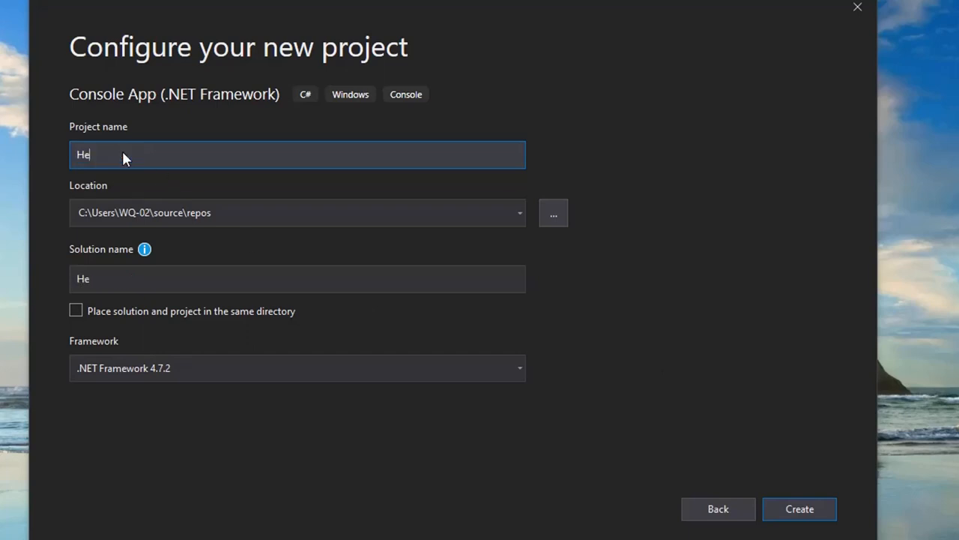
type("lloWorld")
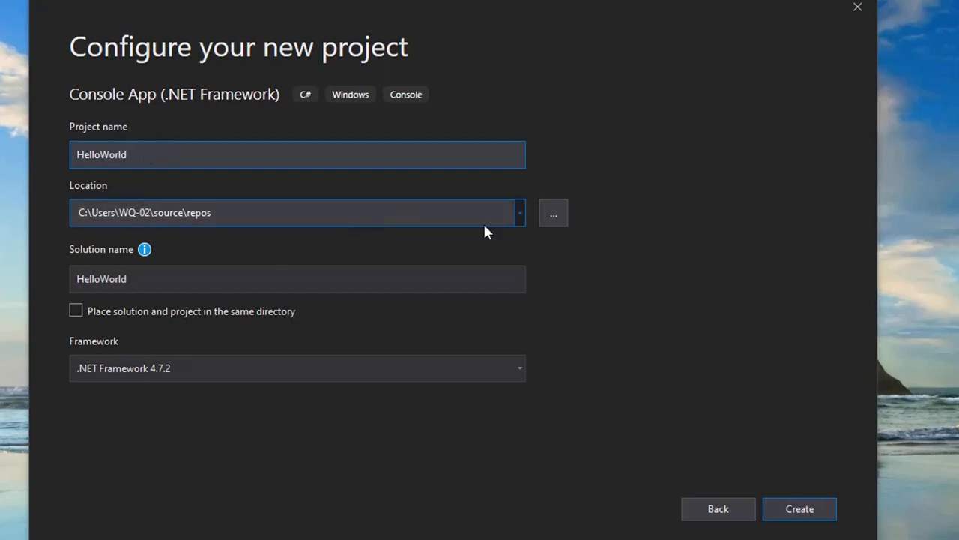
left_click(564, 210)
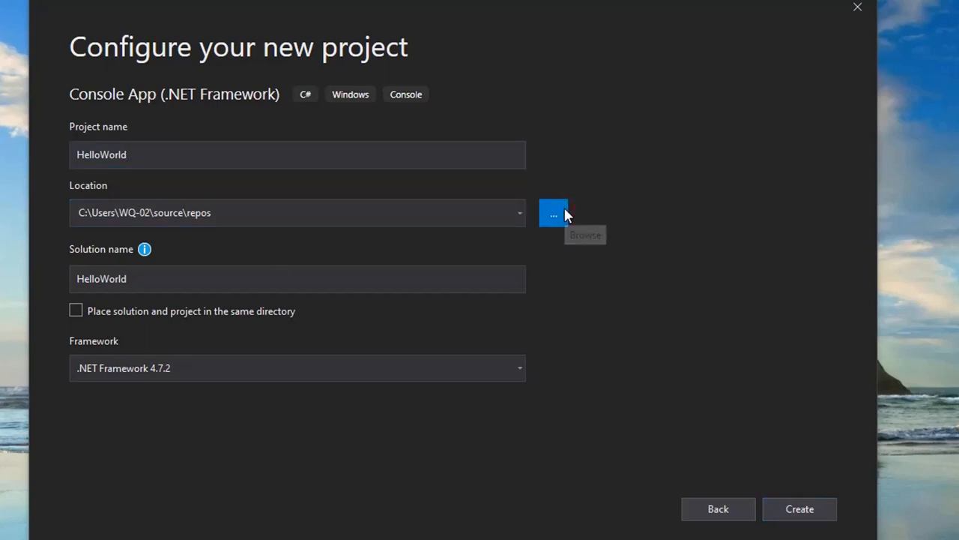